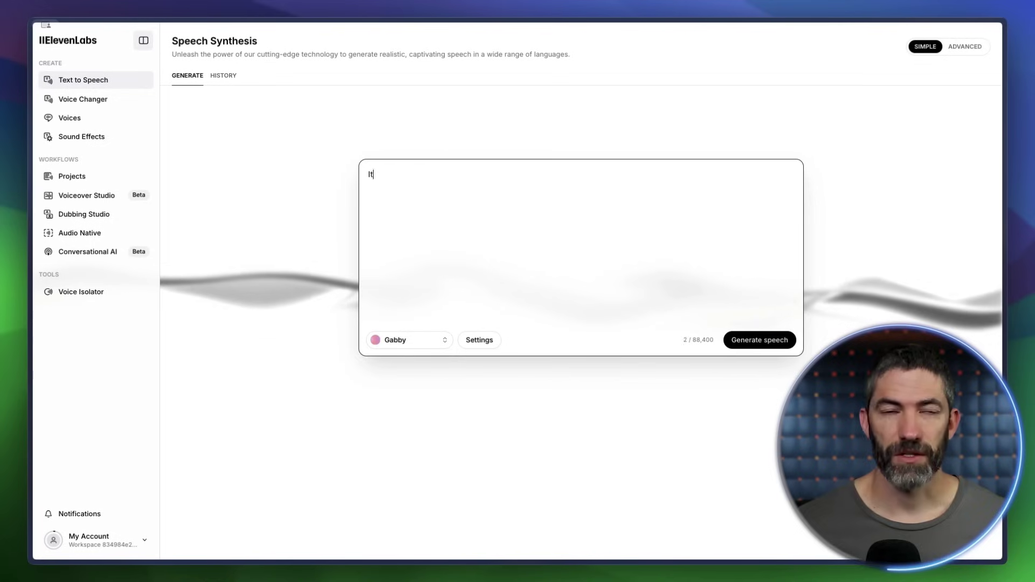
- Enter the line 'It was this blue... creature. with crazed, bulging eyes' and keep the Gabby voice
type("It was this blue... creature")
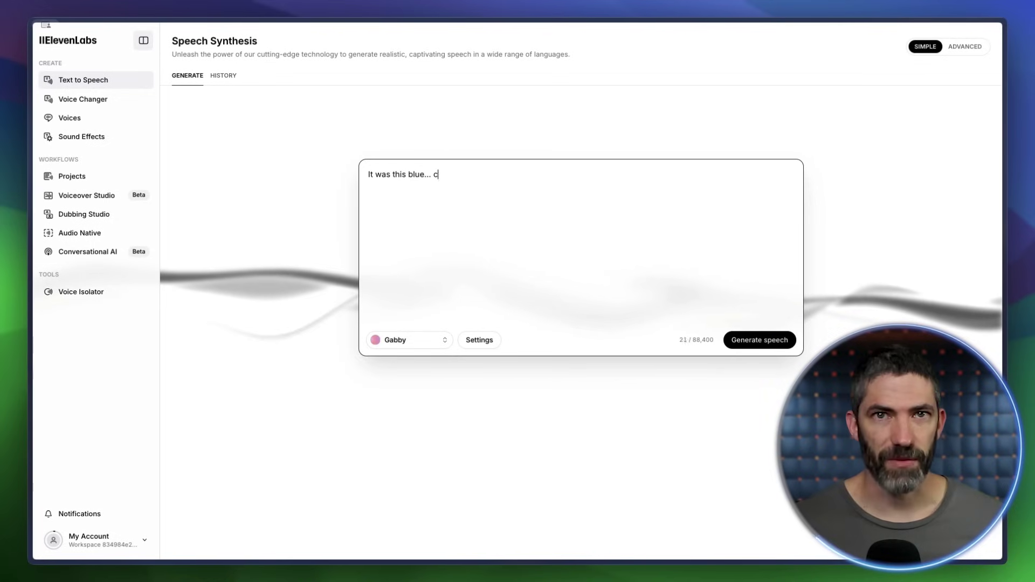
type(". with crazed, bulging eye")
type("s")
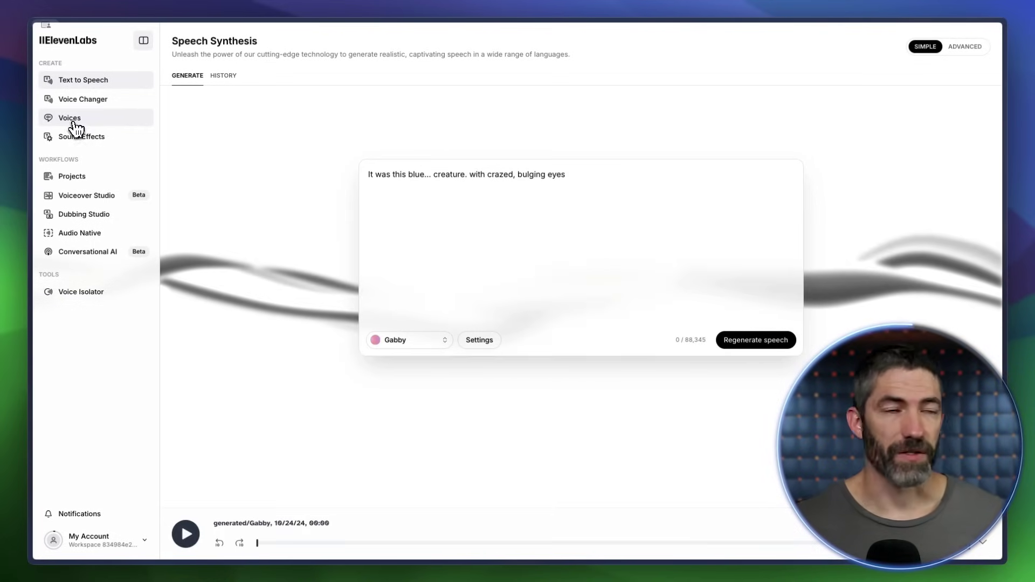
left_click(75, 123)
scroll(405, 238, "down", 10)
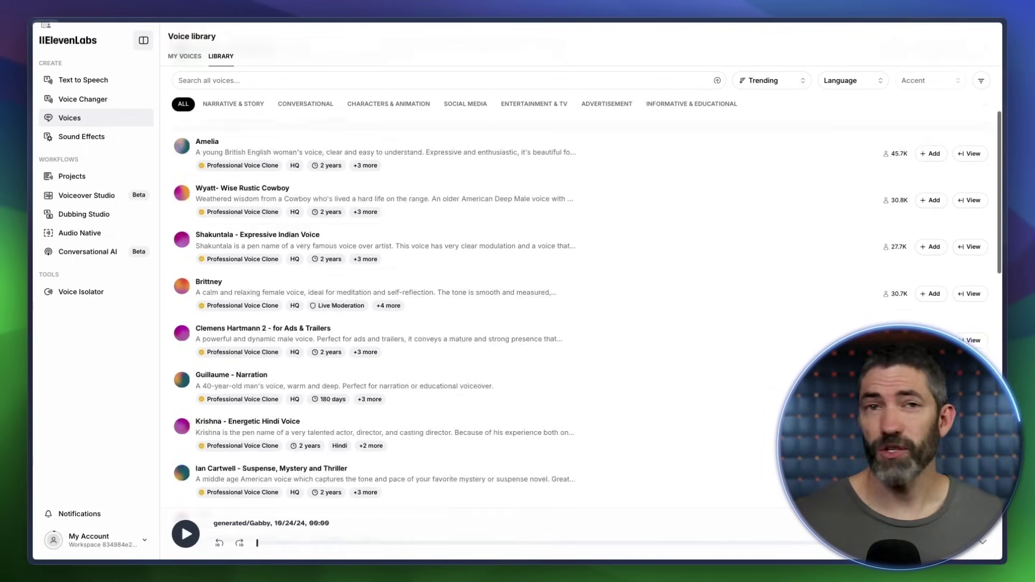
scroll(405, 239, "down", 10)
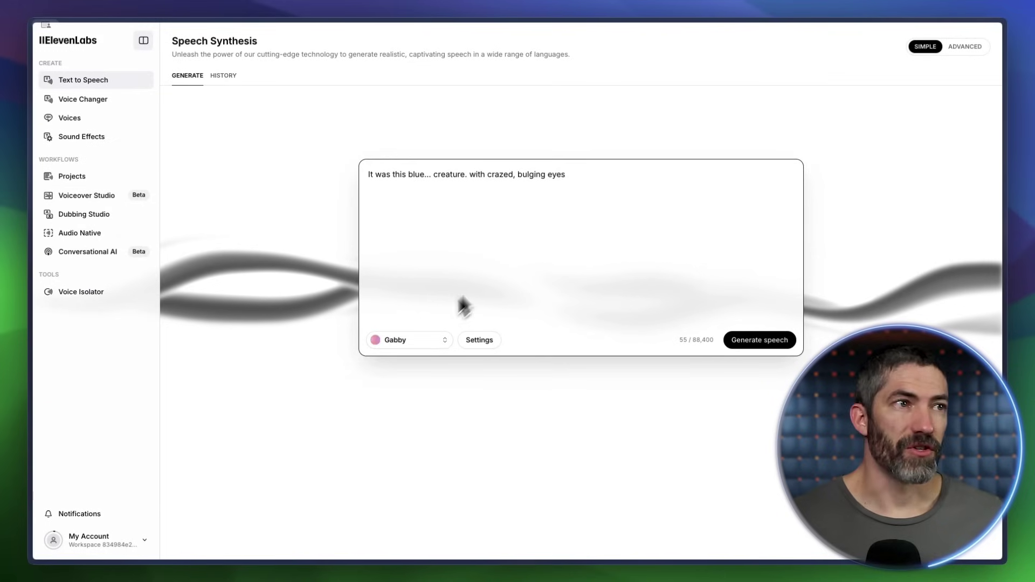
left_click(420, 341)
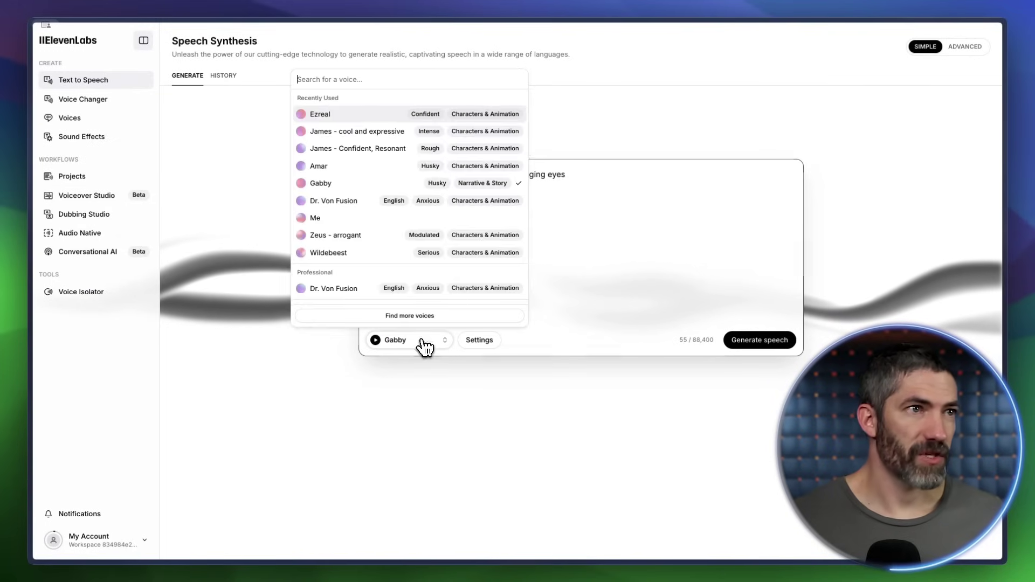
left_click(333, 188)
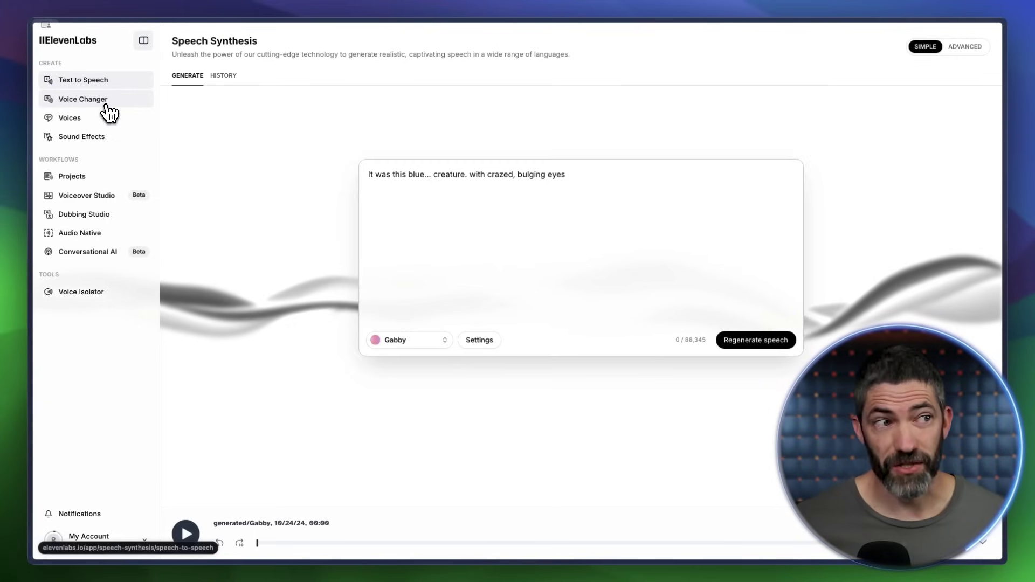
- Convert 'Woman at Table Dialogue for 11.mp3' to the Gabby voice in Voice Changer and regenerate once
left_click(110, 113)
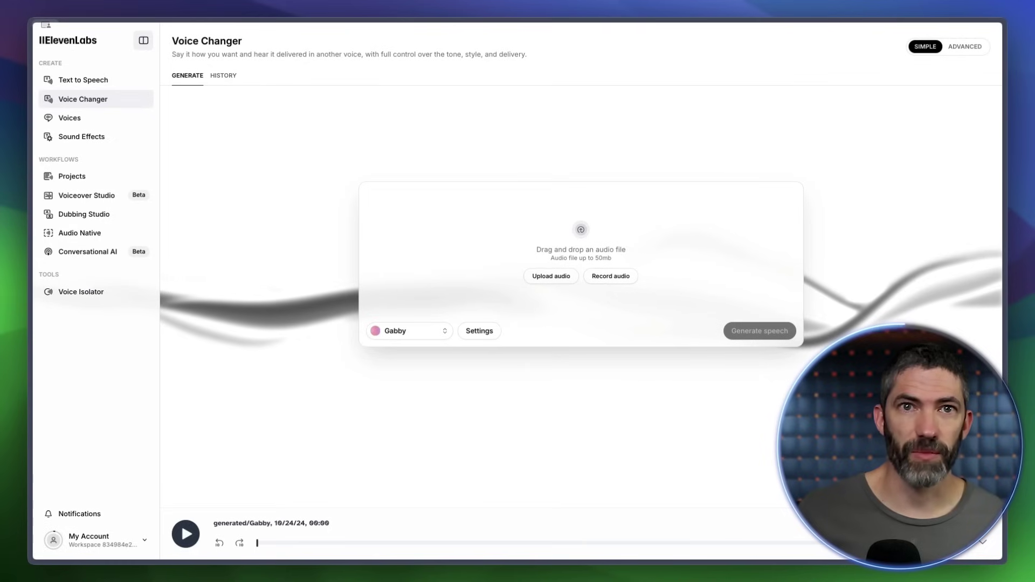
left_click_drag(243, 252, 566, 277)
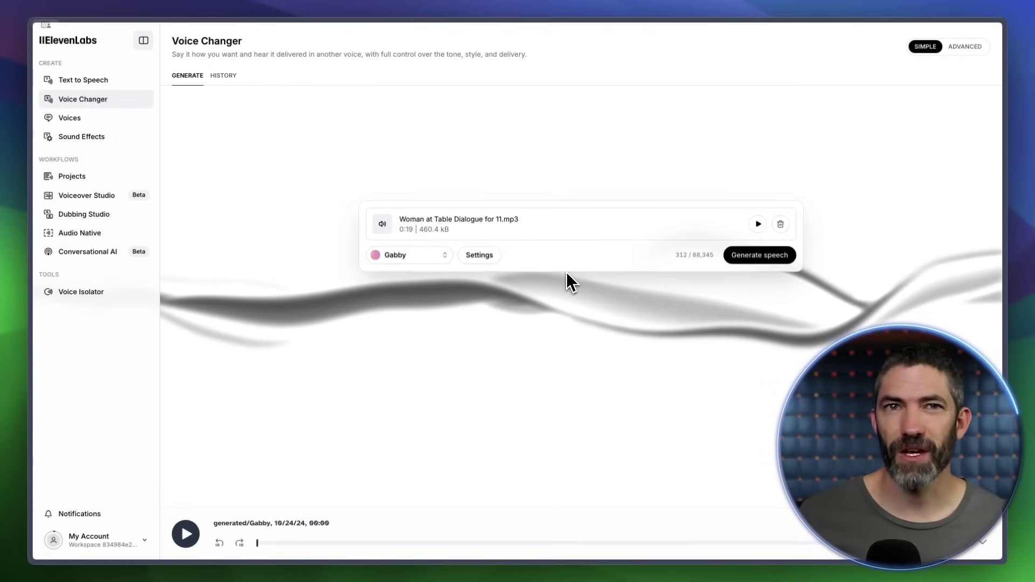
left_click(758, 224)
left_click(759, 256)
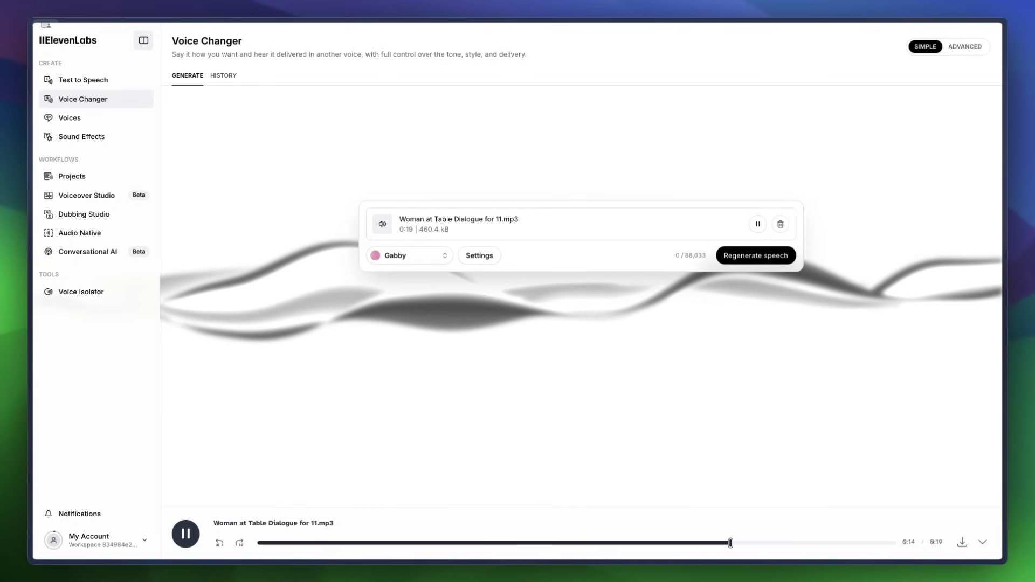
left_click(753, 256)
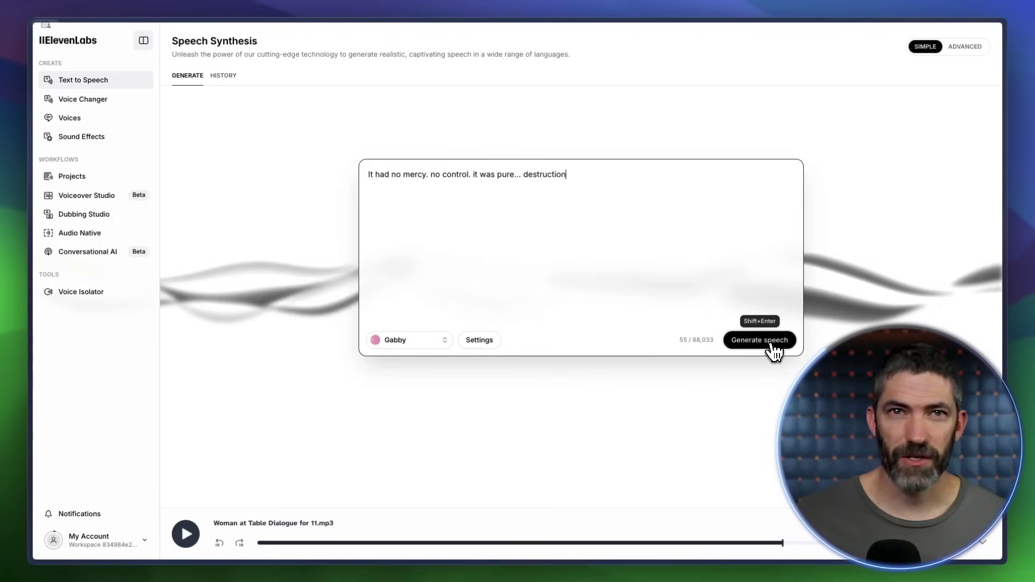
- Generate the speech, then start lip sync on Runway's man-at-table clip
left_click(774, 351)
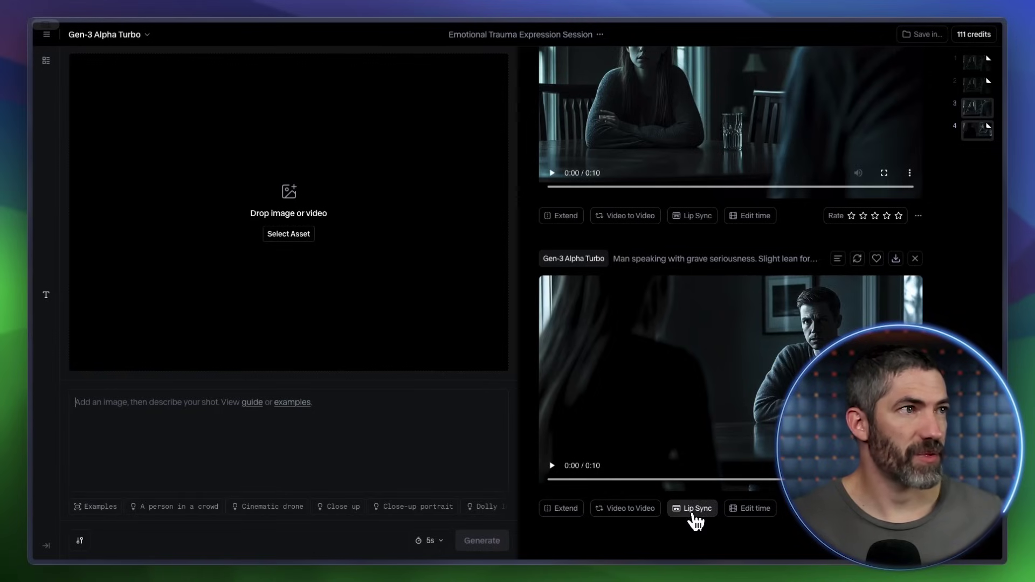
left_click(696, 509)
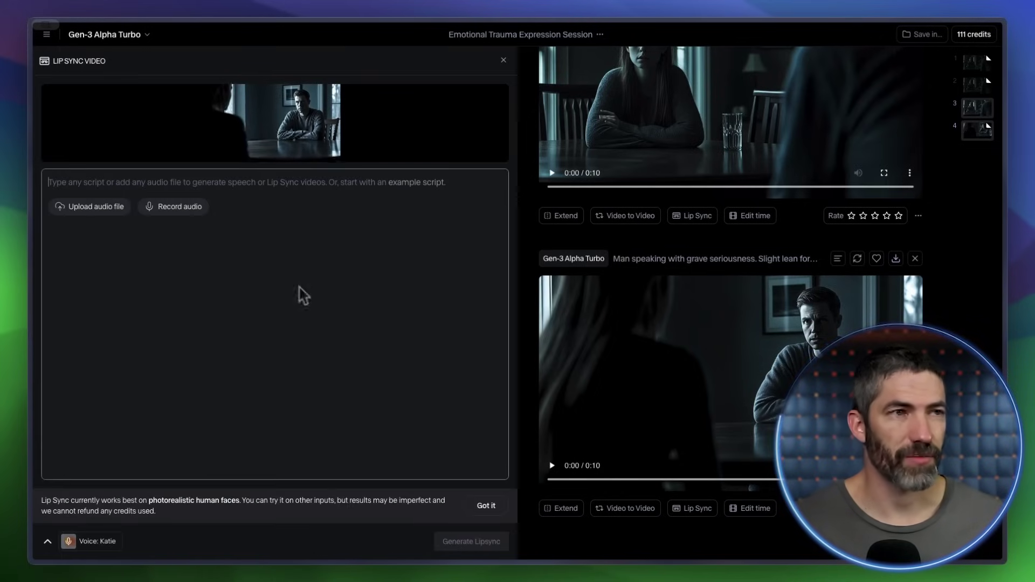
- Lip sync the man-at-table shot to Man Ezreal.mp3, then go to the Lip Sync Video tool
left_click(95, 207)
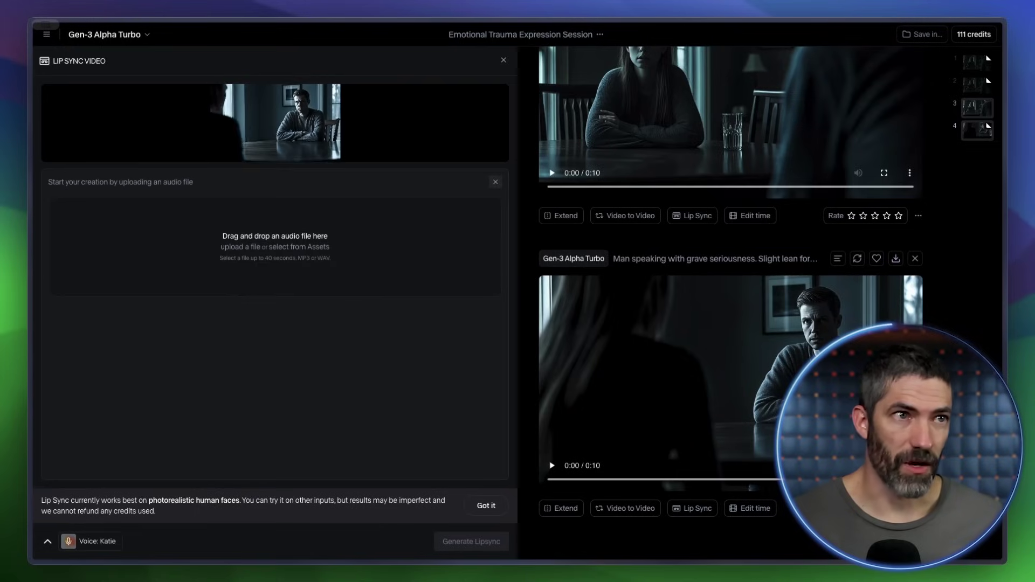
left_click_drag(102, 195, 178, 216)
left_click(459, 545)
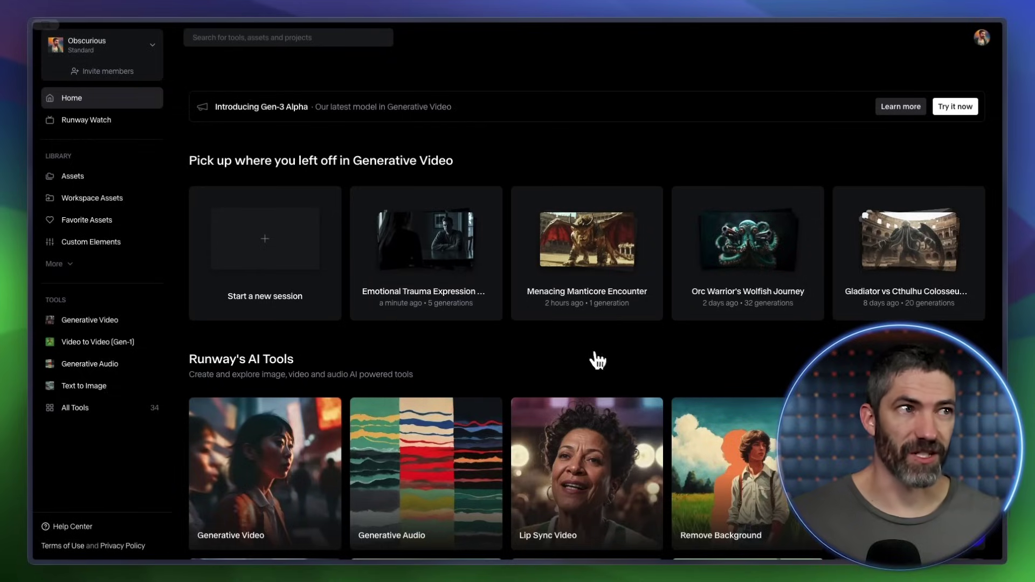
scroll(597, 360, "down", 5)
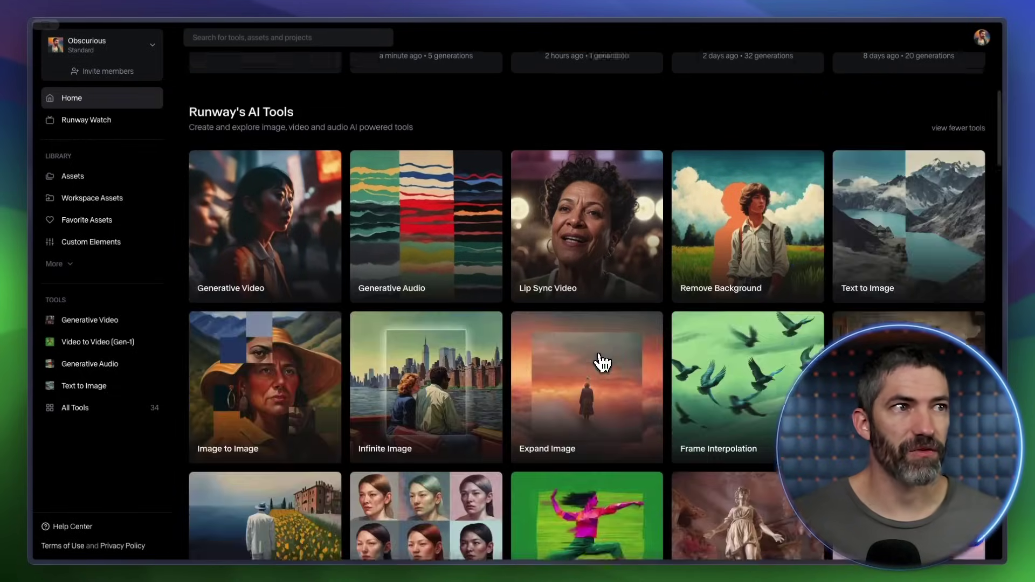
left_click(585, 218)
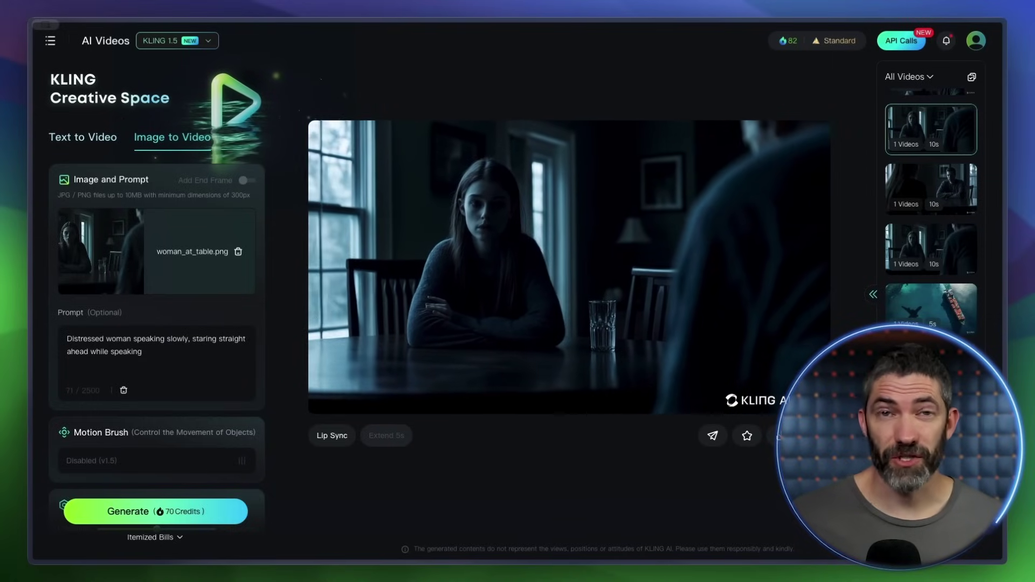
- Add Woman at Table Gabby.mp3 as local dubbing for the woman-at-table video's lip sync
left_click(333, 436)
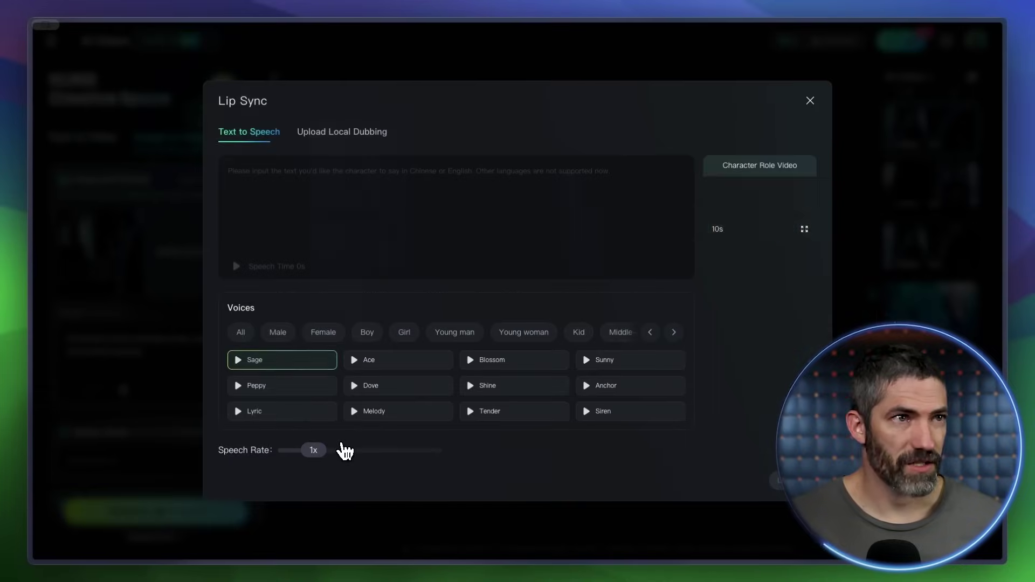
left_click(342, 134)
left_click_drag(338, 136, 474, 272)
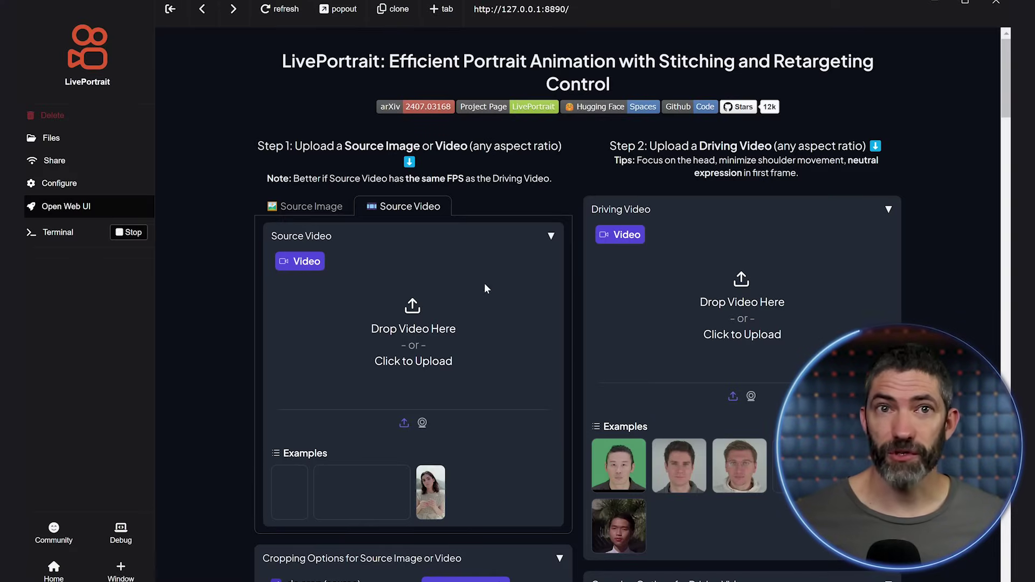
- Load Viking Battle.mp4 as the LivePortrait source video
left_click(408, 330)
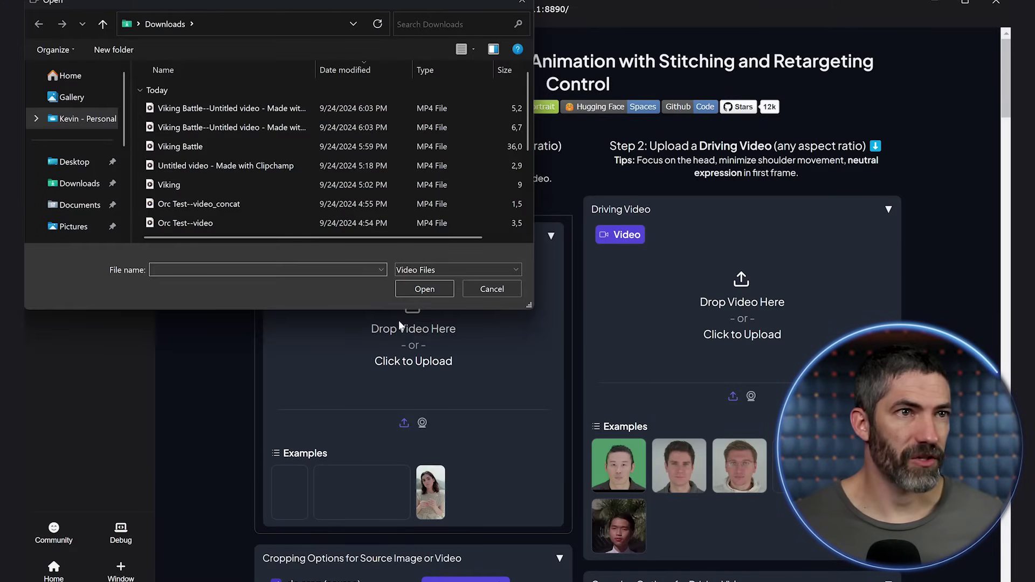
left_click(425, 289)
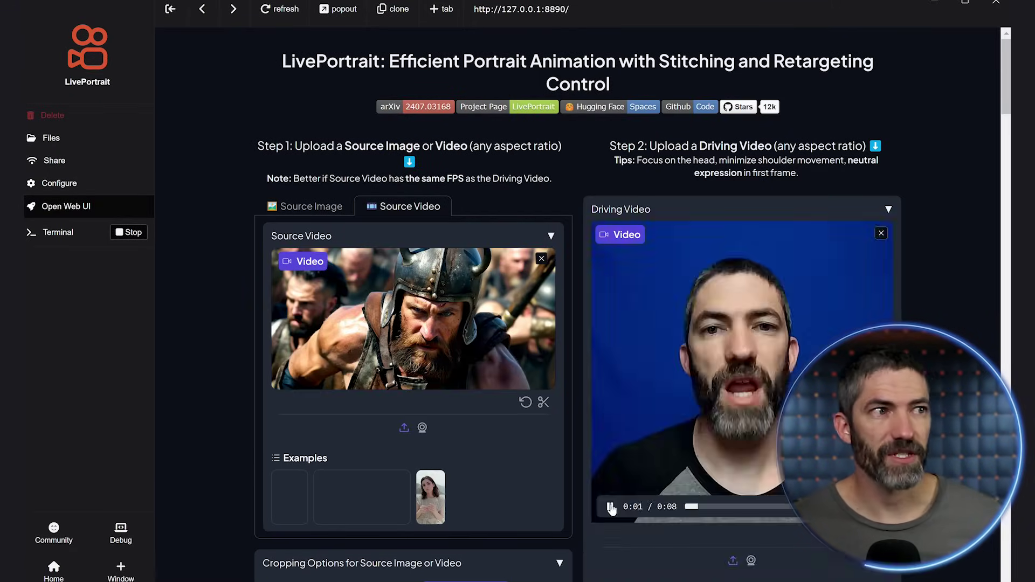
scroll(610, 508, "down", 12)
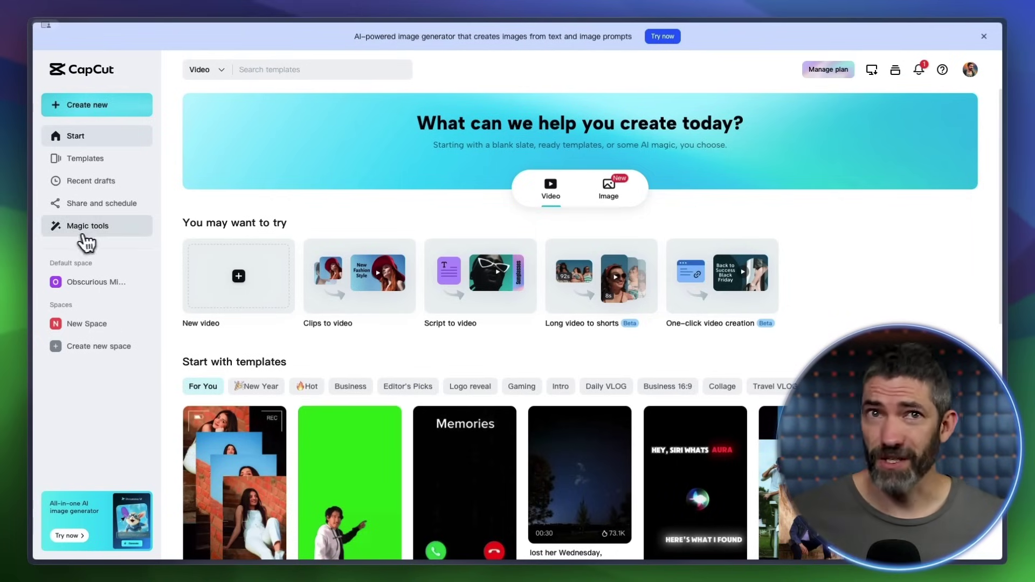
- Load the winged-lion arena clip into CapCut's video upscaler
left_click(84, 237)
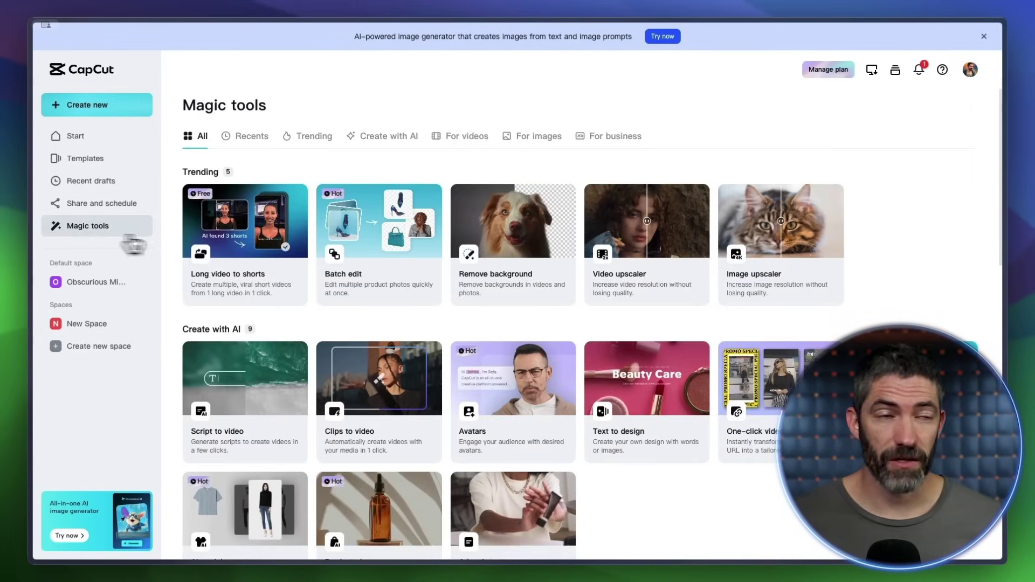
left_click(634, 230)
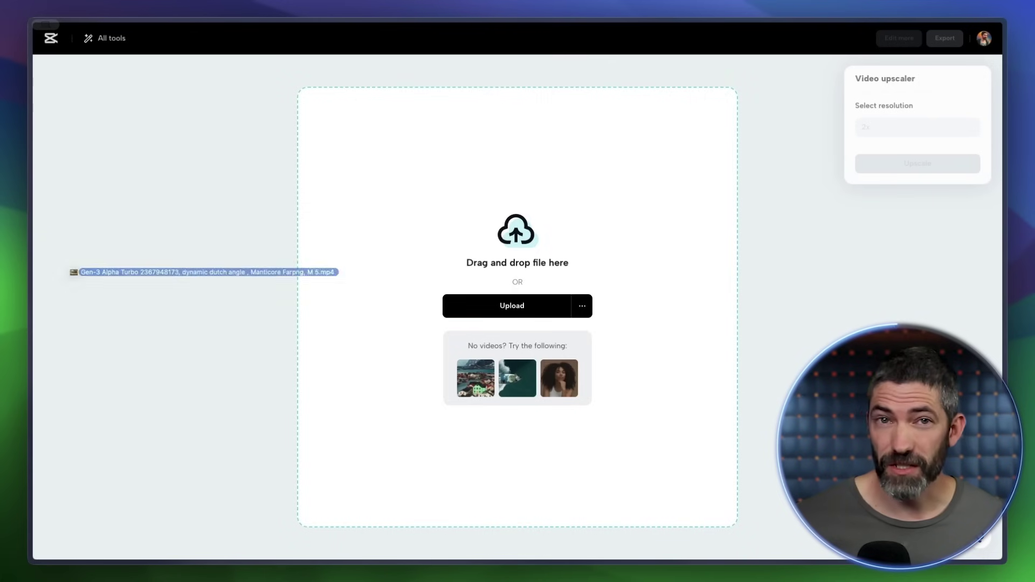
left_click_drag(70, 273, 483, 274)
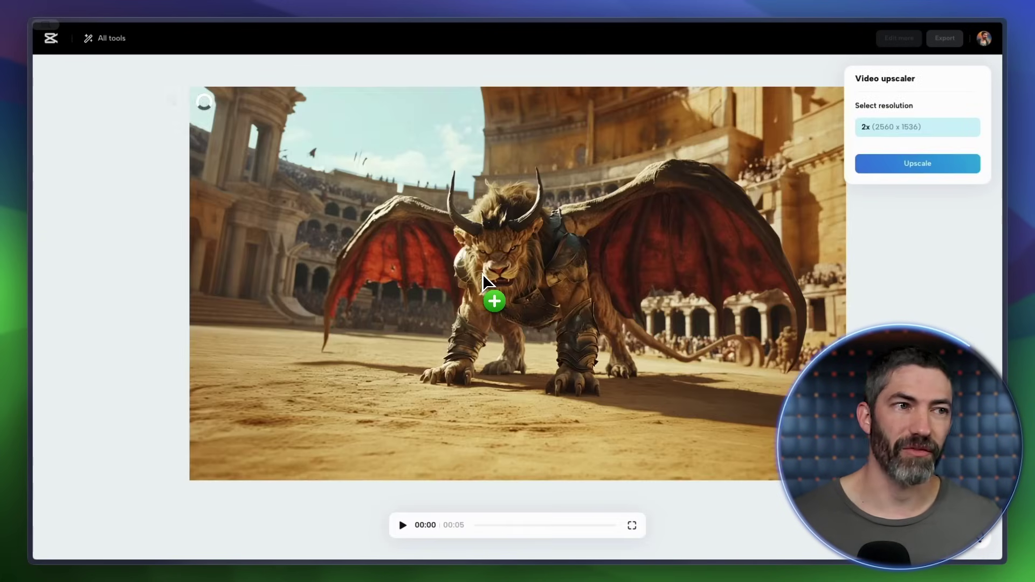
- Upscale the clip to 2x (2560 x 1536), play it back, and compare with the original
left_click(930, 168)
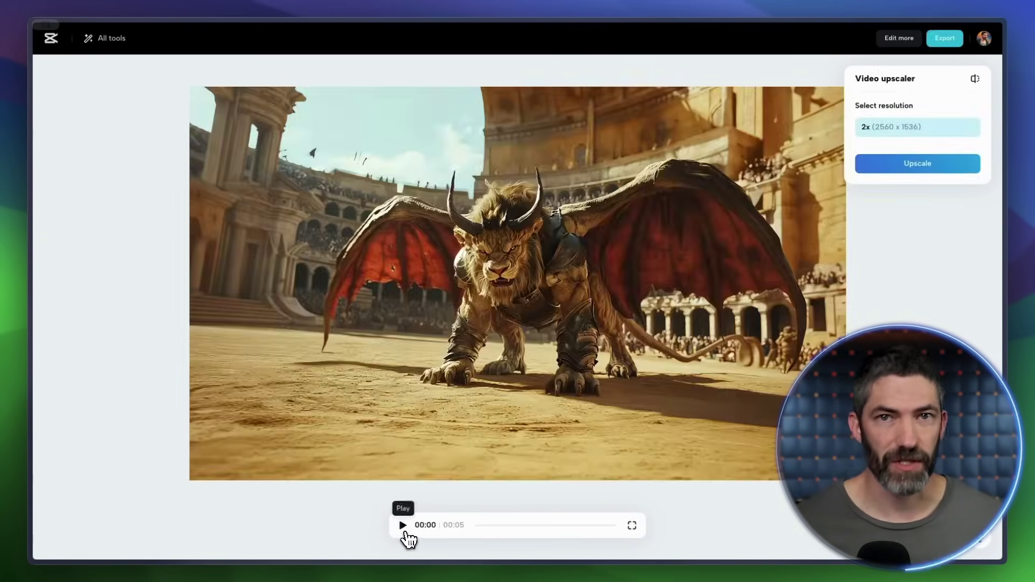
left_click(406, 534)
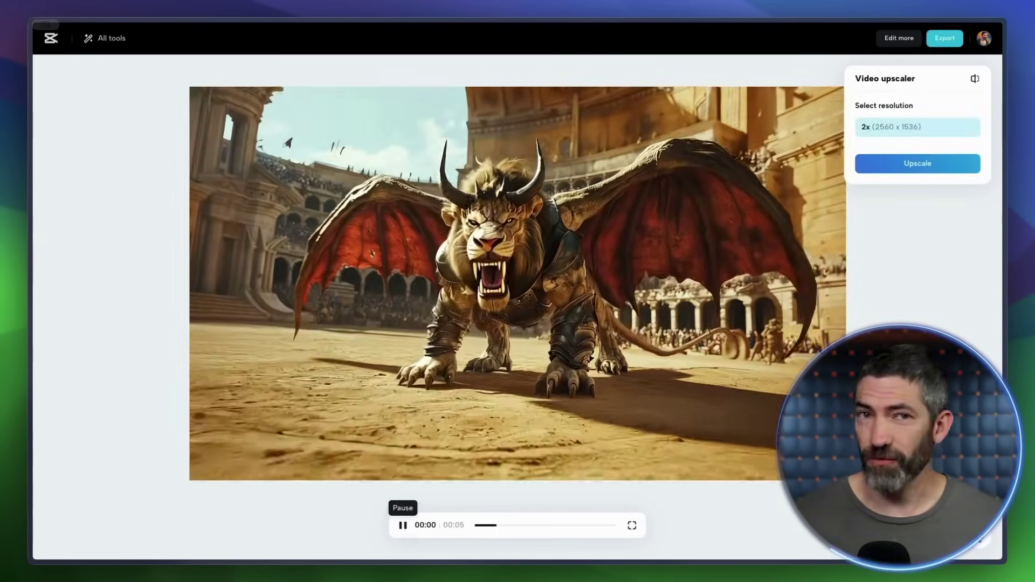
left_click(405, 533)
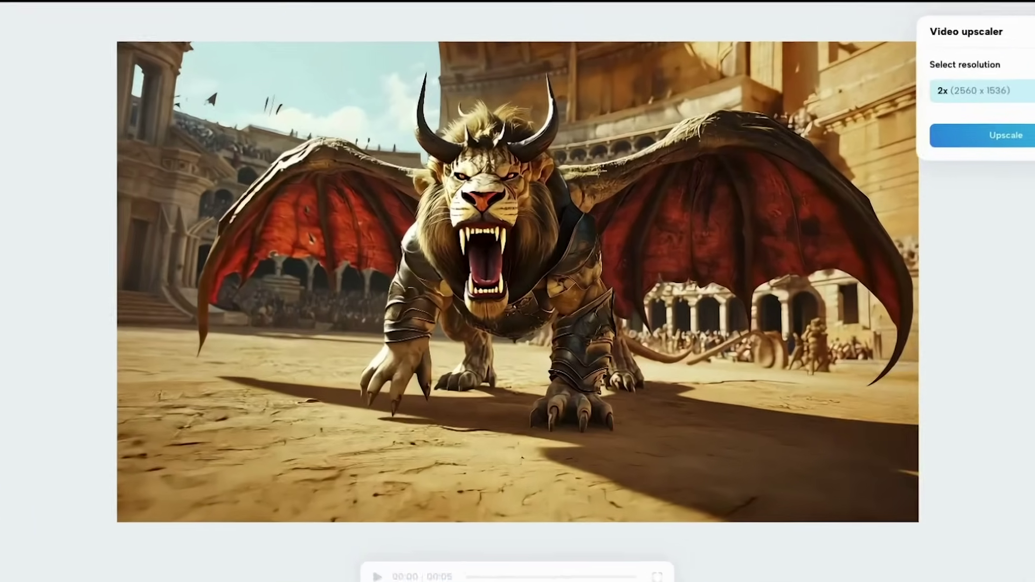
left_click(963, 95)
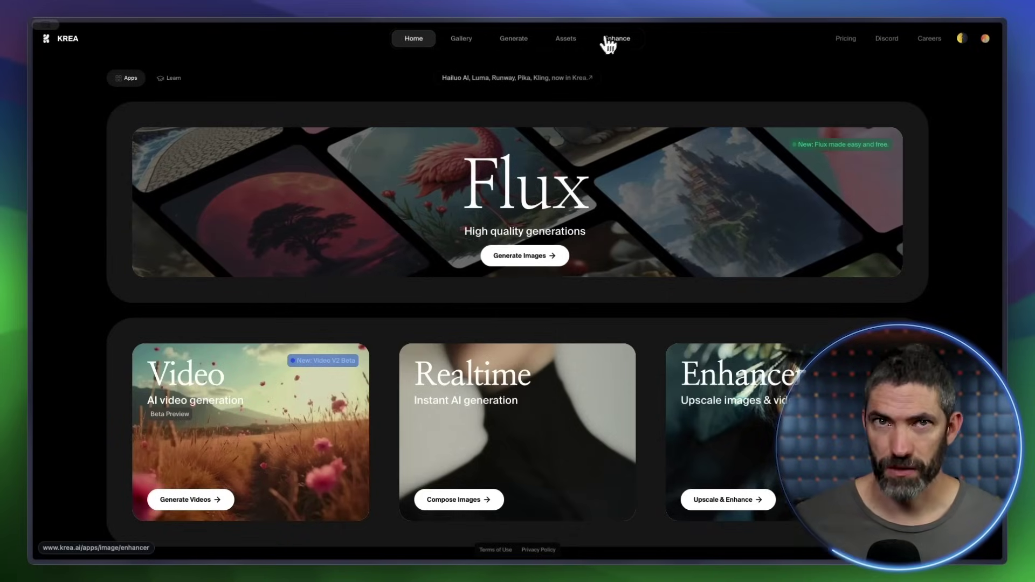
- Enhance the gladiator arena clip in Krea using the Cinematic preset and Resemblance 0.80
left_click(616, 39)
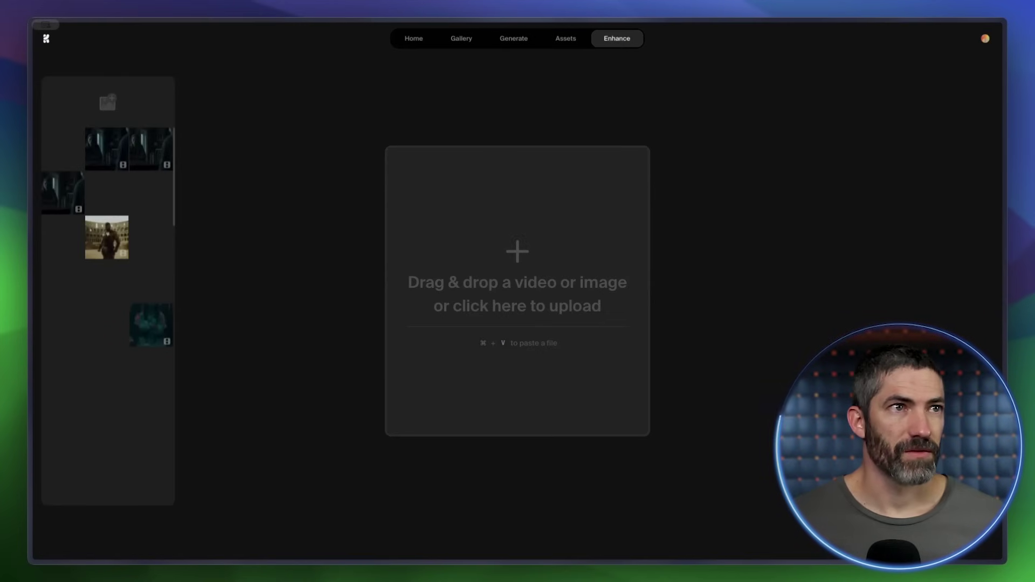
left_click_drag(53, 256, 469, 269)
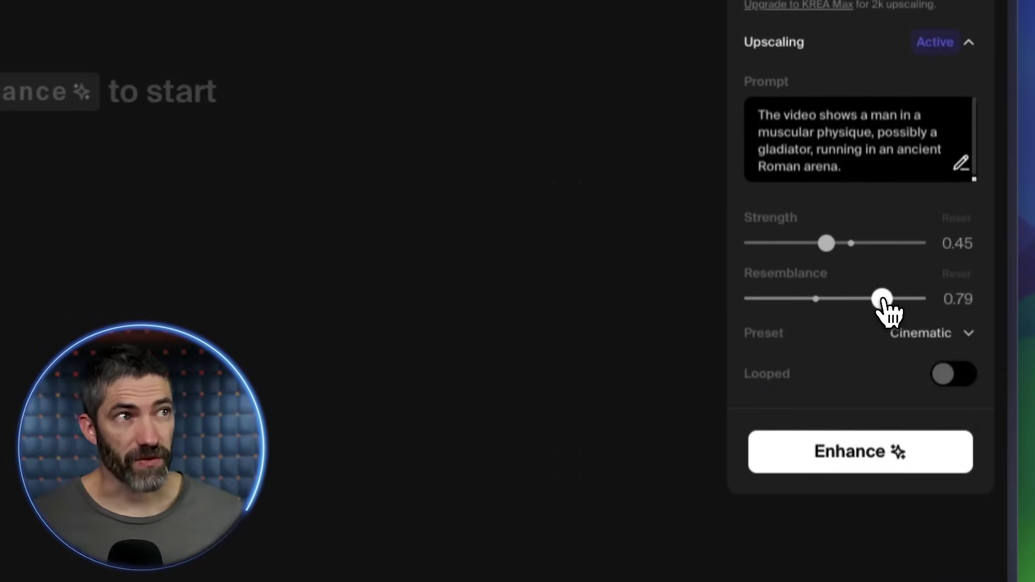
left_click_drag(881, 300, 884, 299)
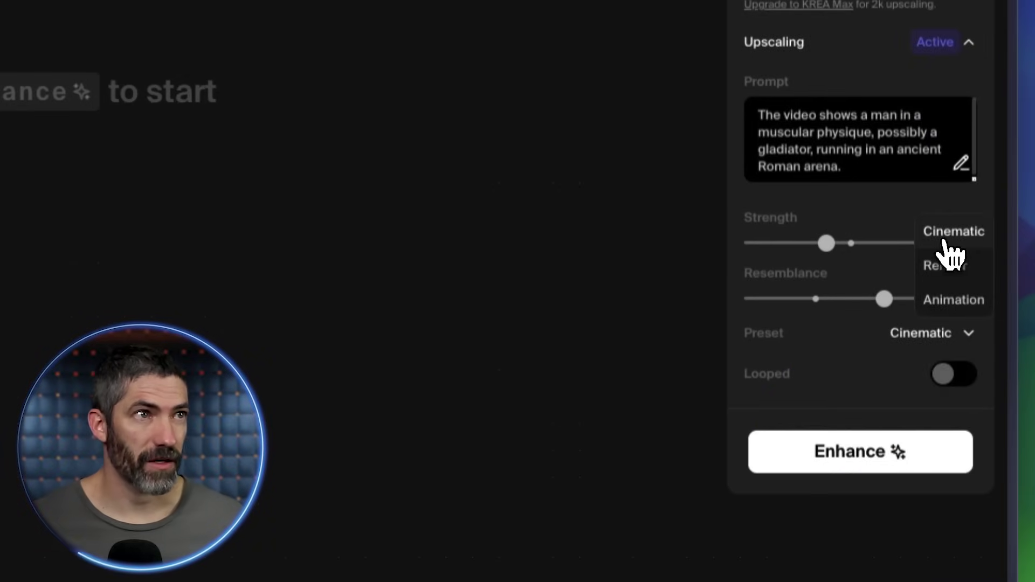
left_click(875, 437)
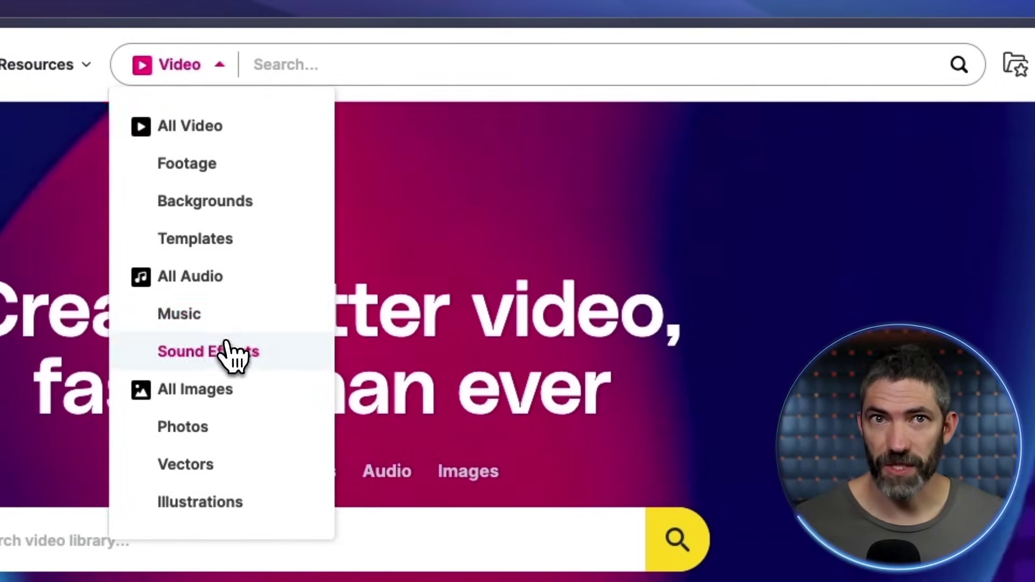
- Search Storyblocks sound effects for 'footsteps on dirt' and browse the results
left_click(231, 351)
type("footsteps on dirt")
key("Return")
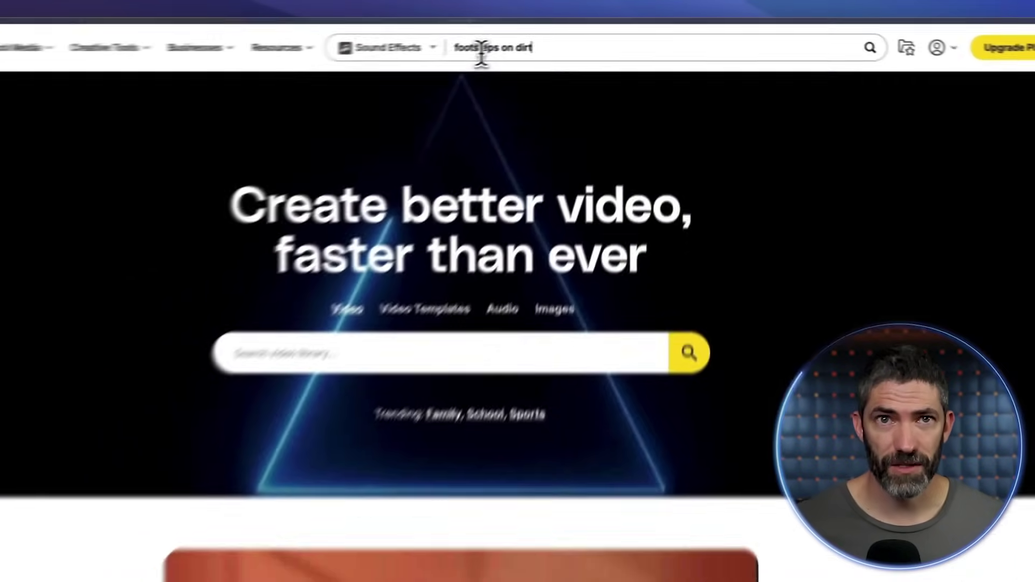
scroll(383, 315, "down", 6)
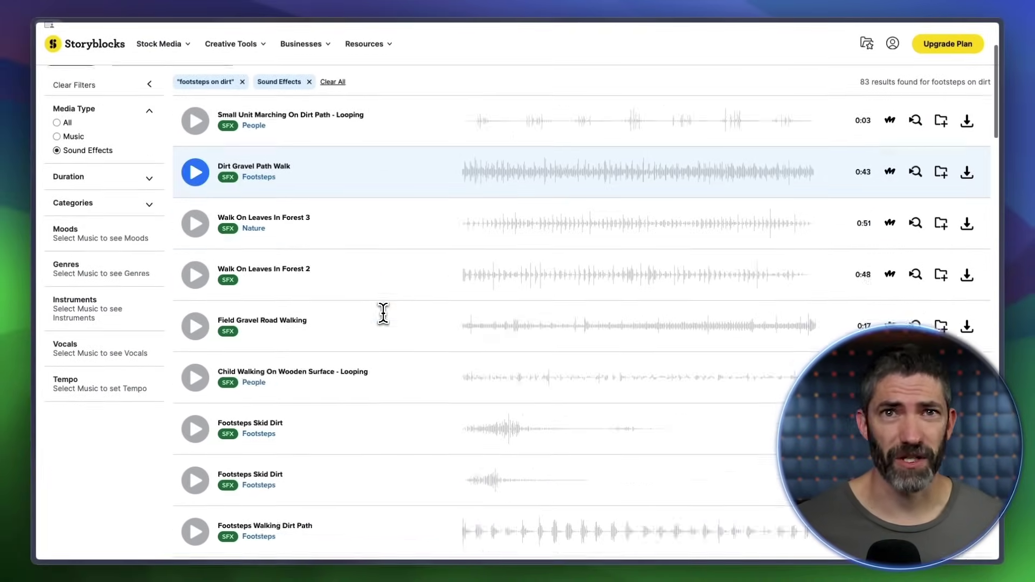
scroll(582, 313, "down", 4)
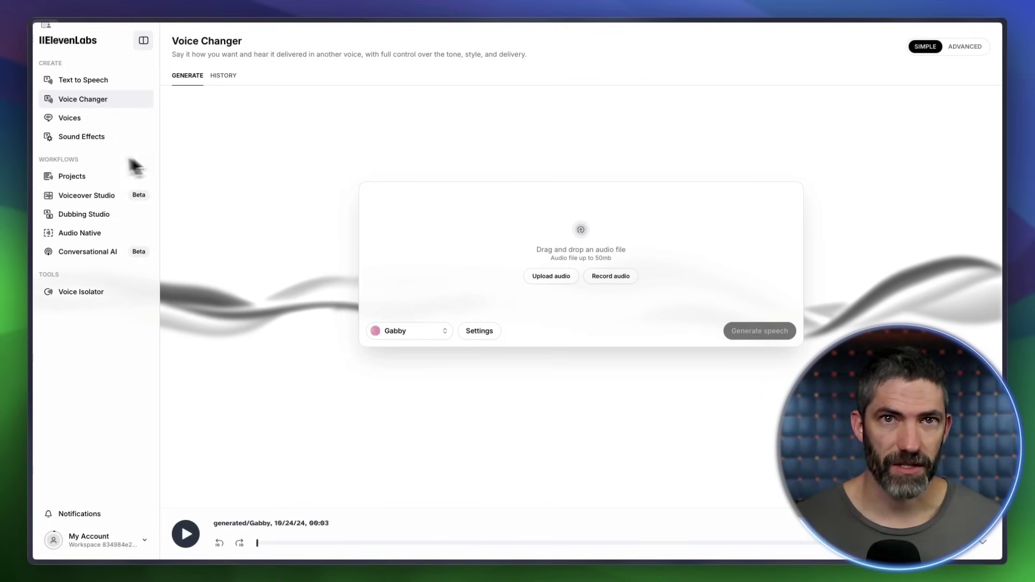
- Generate 'footsteps on dirt' sound effects in ElevenLabs and preview one
left_click(62, 139)
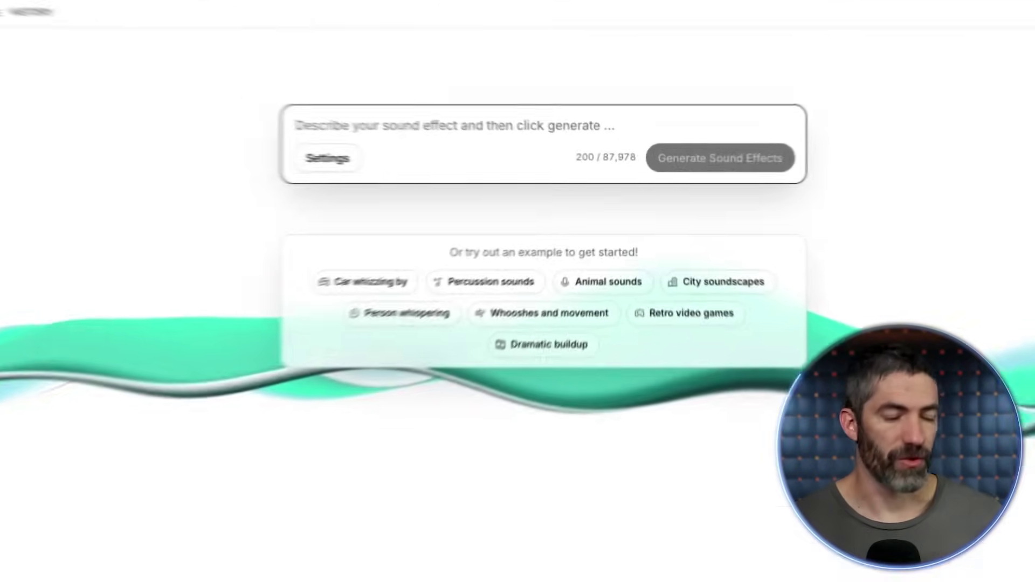
type("footsteps on dirt")
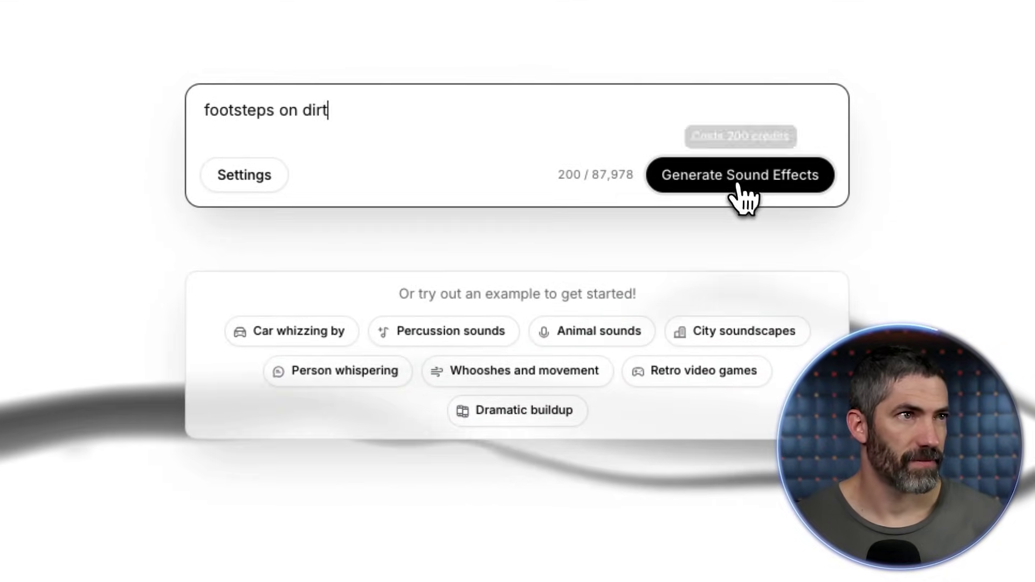
left_click(740, 185)
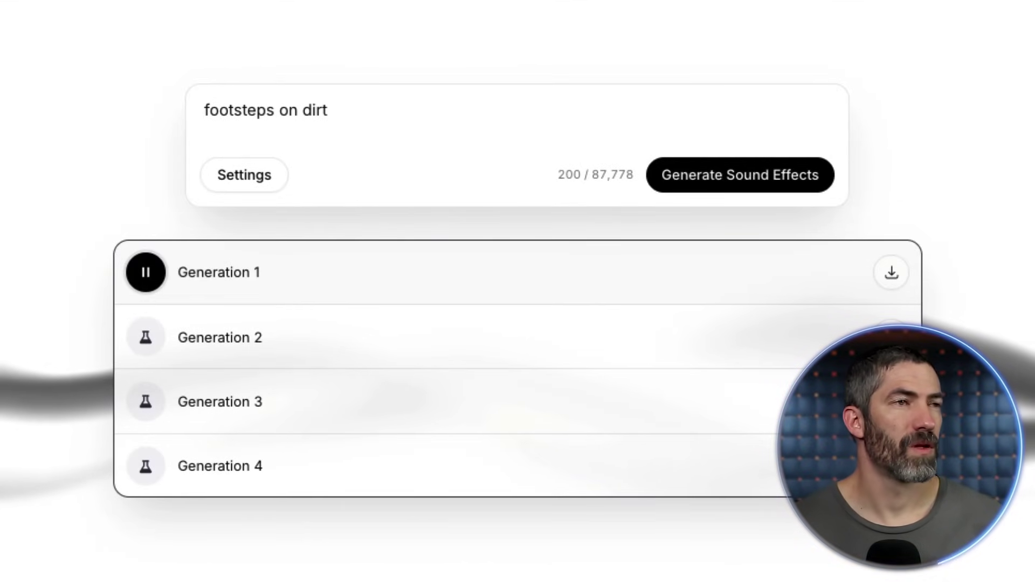
left_click(144, 335)
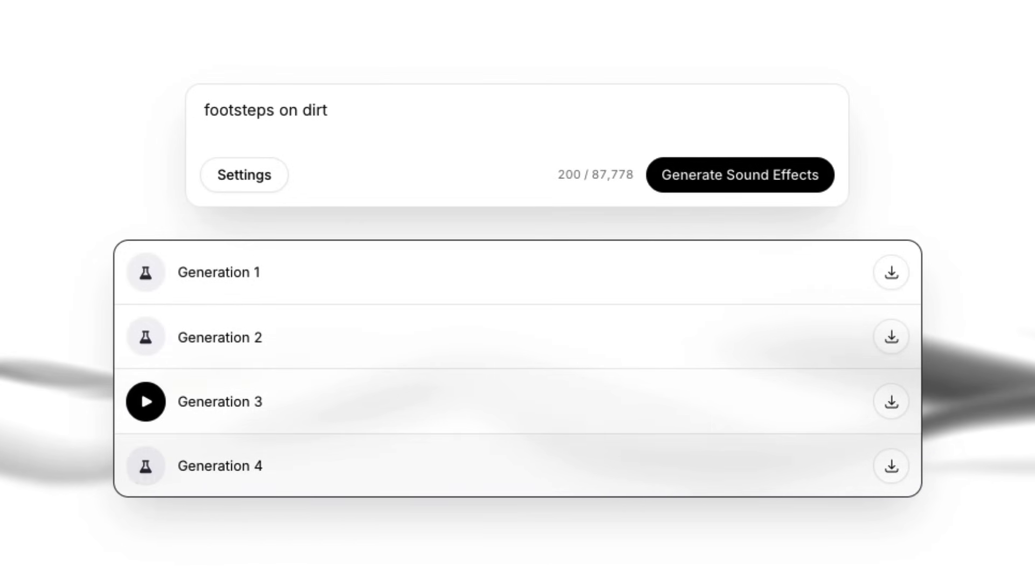
- Generate 'manticore roar' sound effects, preview one, and download Generation 1
triple_click(291, 112)
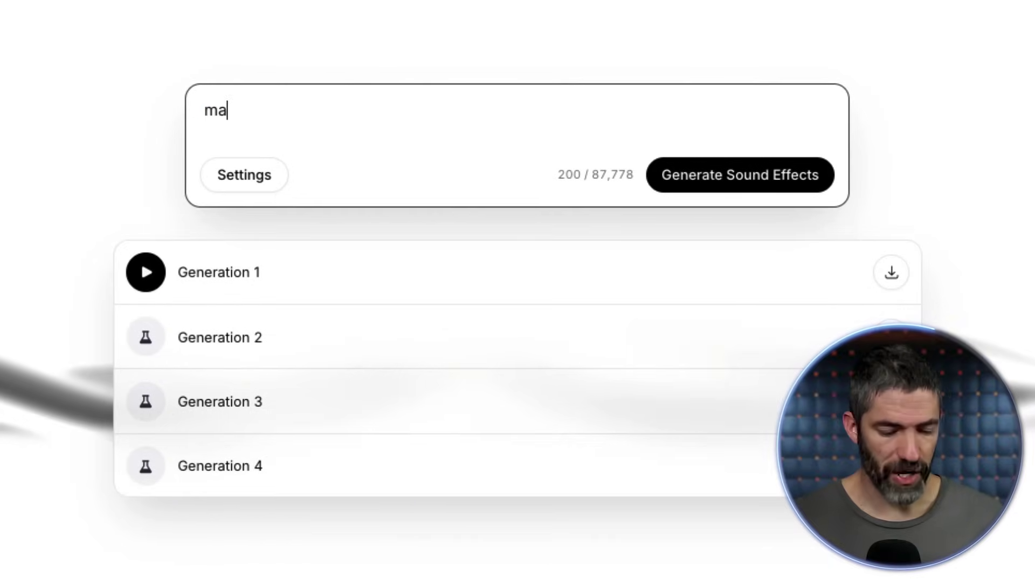
left_click(747, 184)
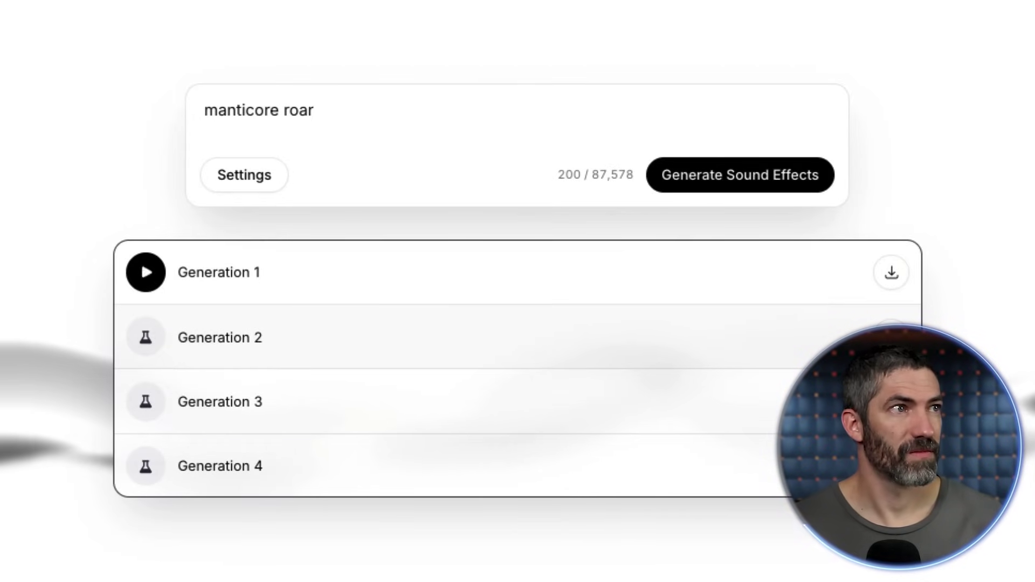
left_click(147, 401)
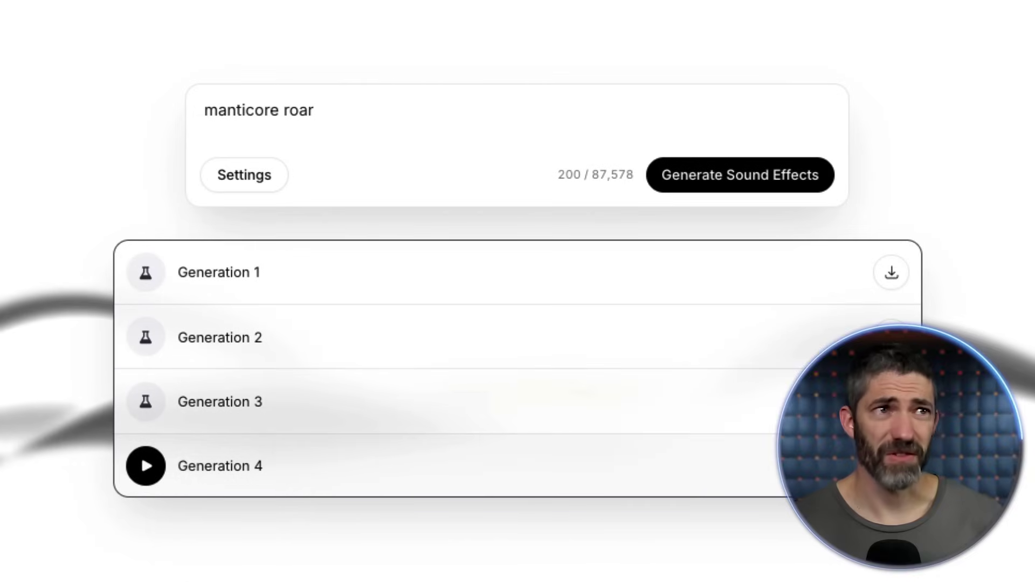
left_click(890, 272)
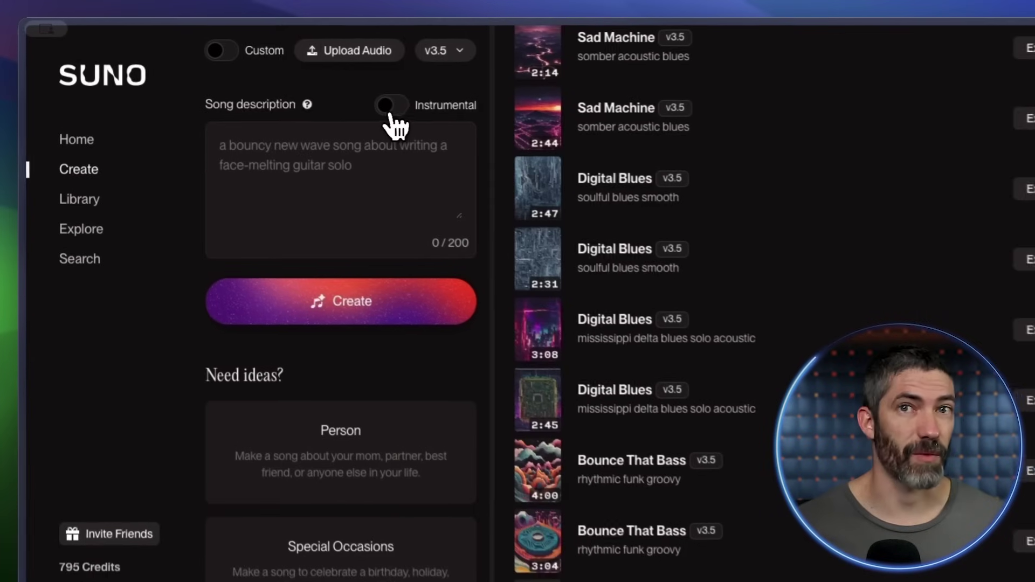
- Generate instrumental tracks from the pasted 'slow minimal piano, dark ambient drone' prompt, then play Midnight Secrets
left_click(267, 75)
left_click(221, 108)
type("Slow minimal piano with dark ambient drone. True crime documentary style. Tense atmosphere with long pauses between notes")
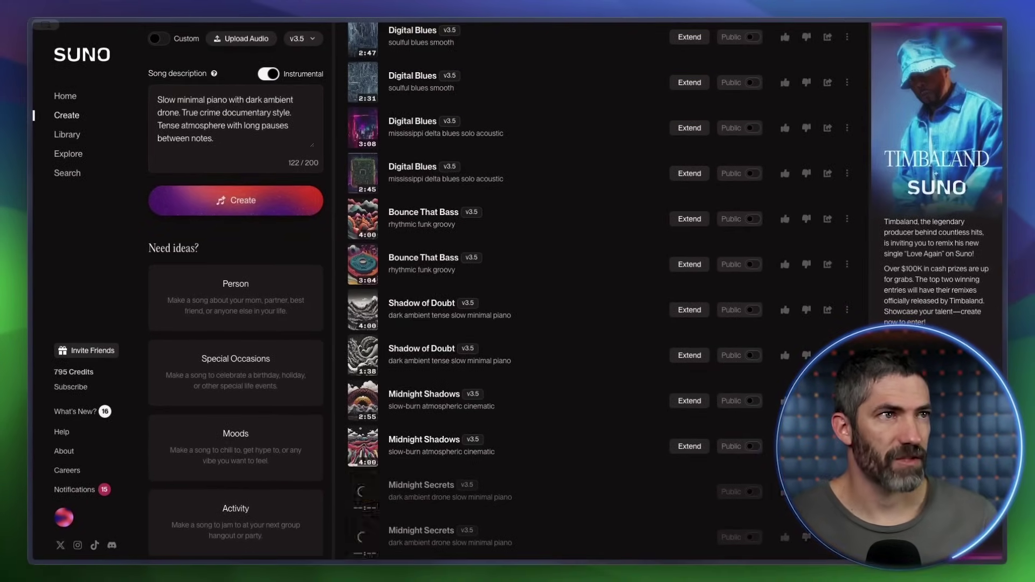
left_click(369, 491)
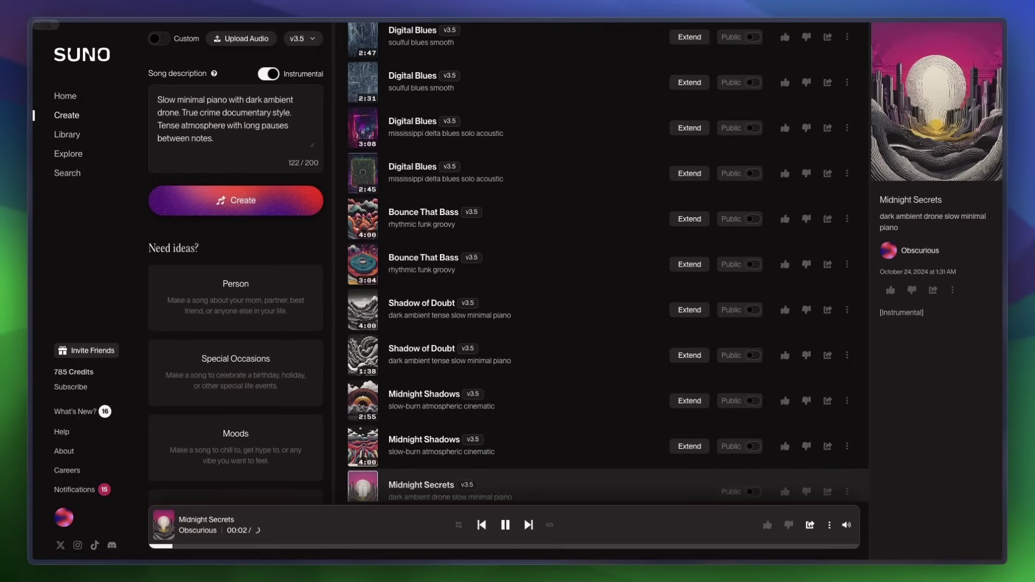
scroll(608, 262, "down", 2)
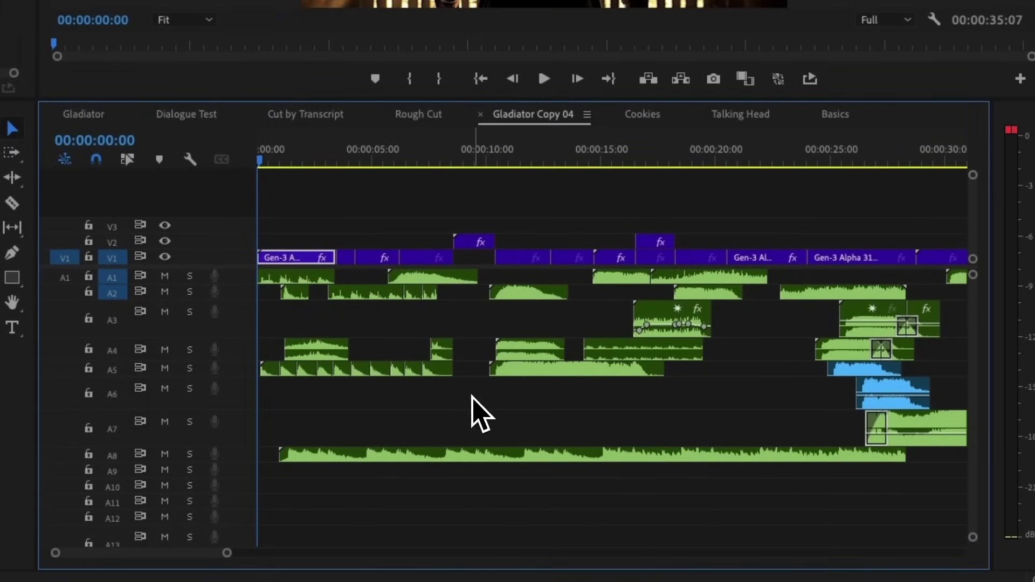
- Lower the monitor–timeline divider so the Program Monitor grows taller over the Gladiator Copy 04 timeline
left_click_drag(232, 99, 232, 252)
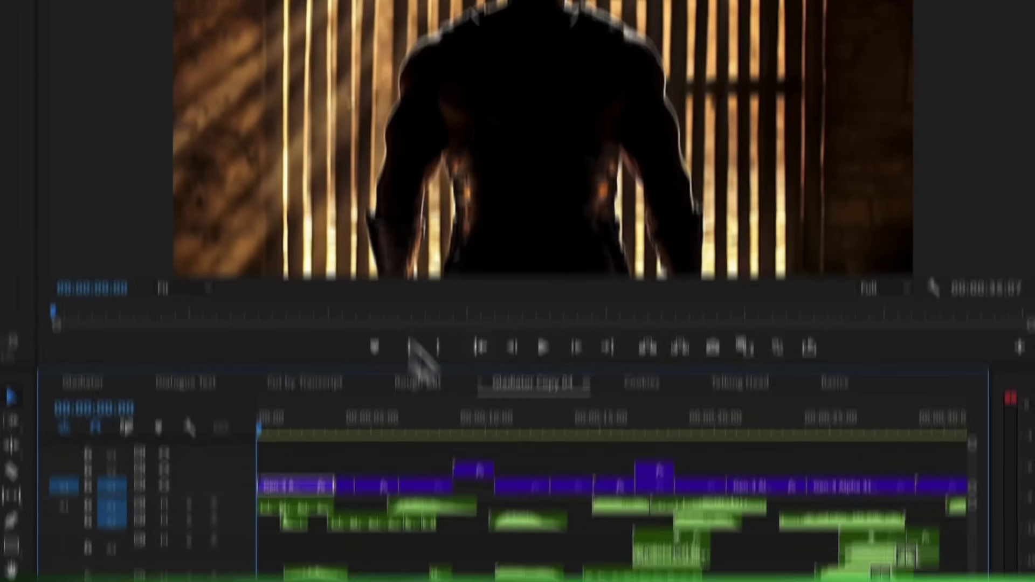